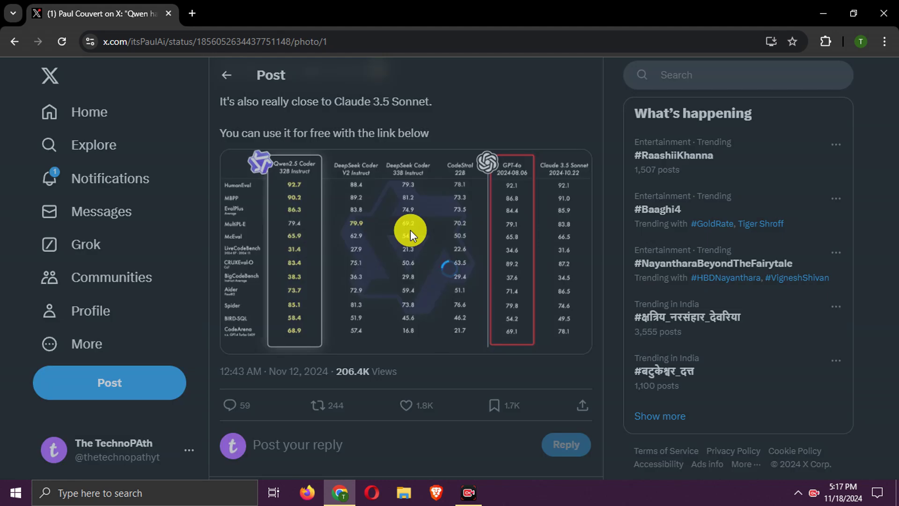
View the Qwen benchmark image, then open the Qwen2.5-Coder-32B-Instruct page on Hugging Face.
left_click(411, 229)
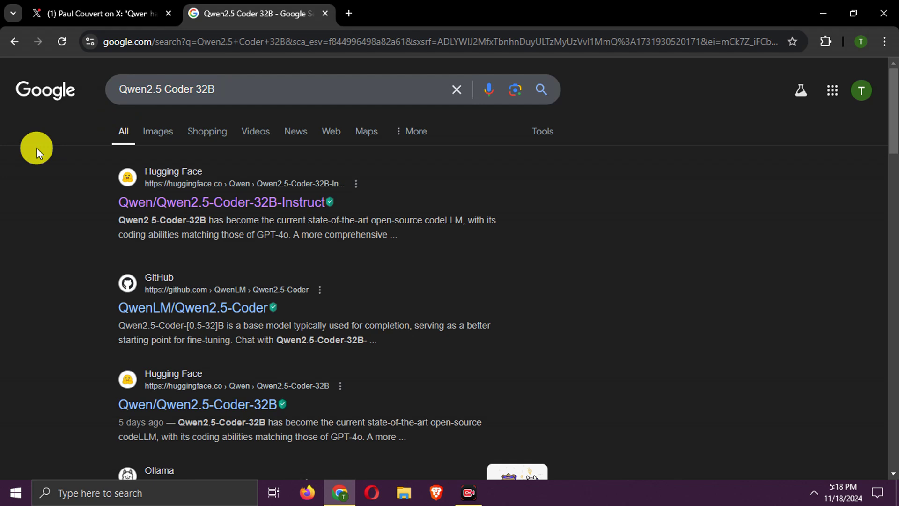
left_click(249, 202)
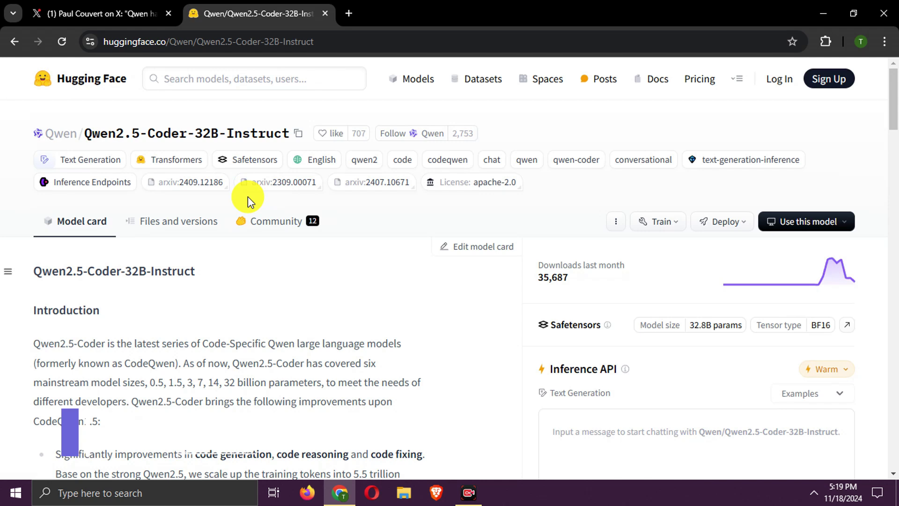
Find the 'Spaces using' list on the model card and open a Qwen2.5-Coder chat Space in a new tab.
scroll(299, 155, "down", 4)
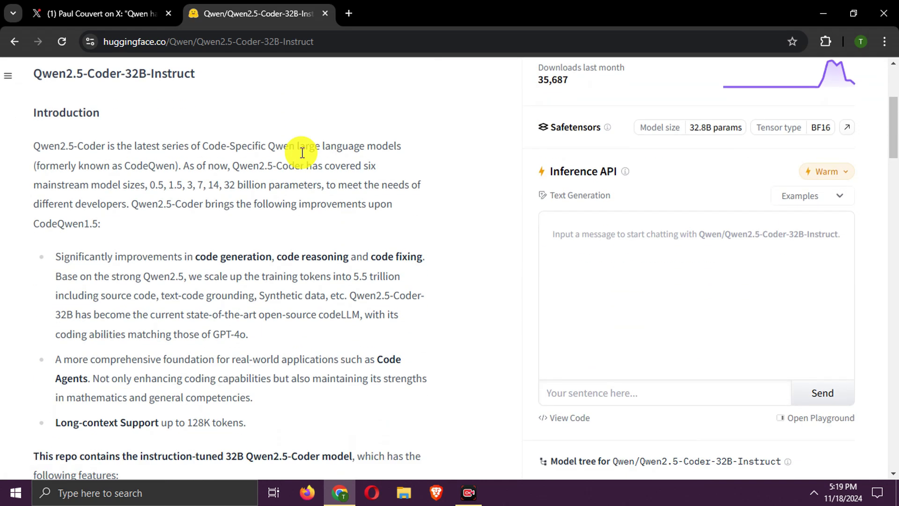
scroll(418, 170, "down", 5)
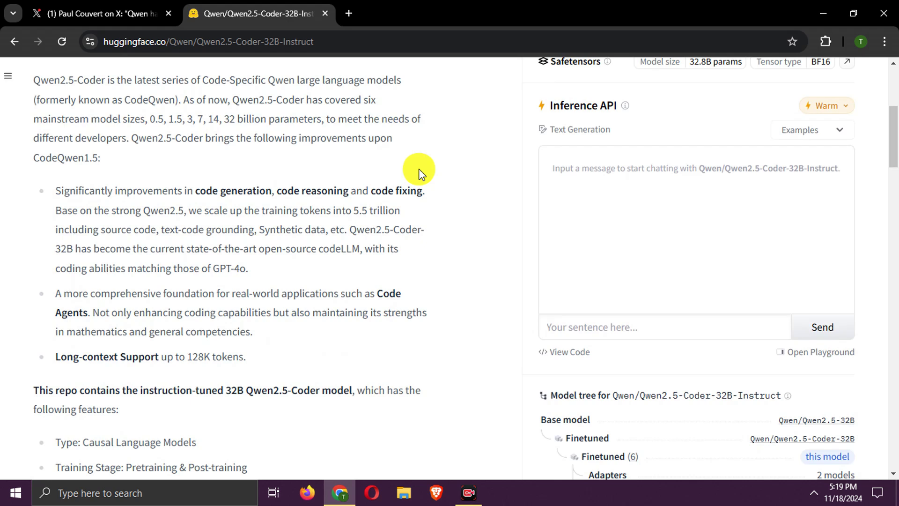
scroll(418, 169, "down", 6)
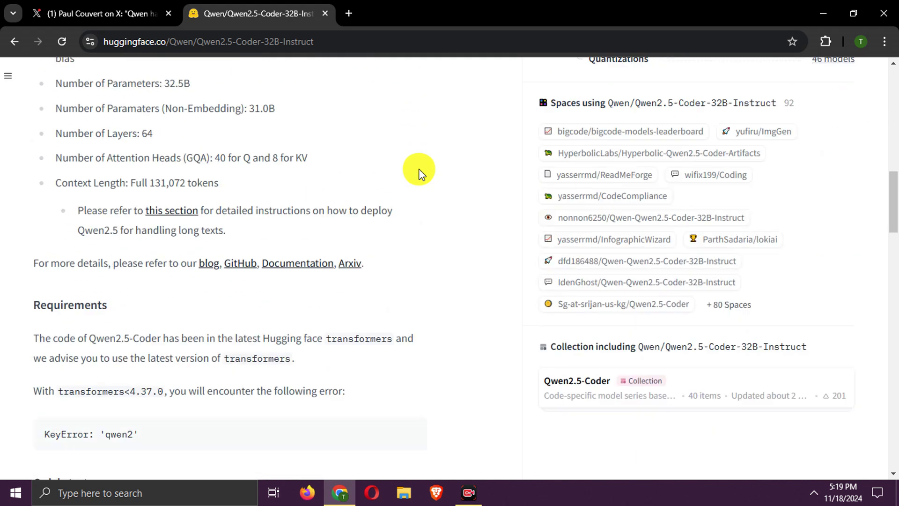
scroll(418, 168, "up", 3)
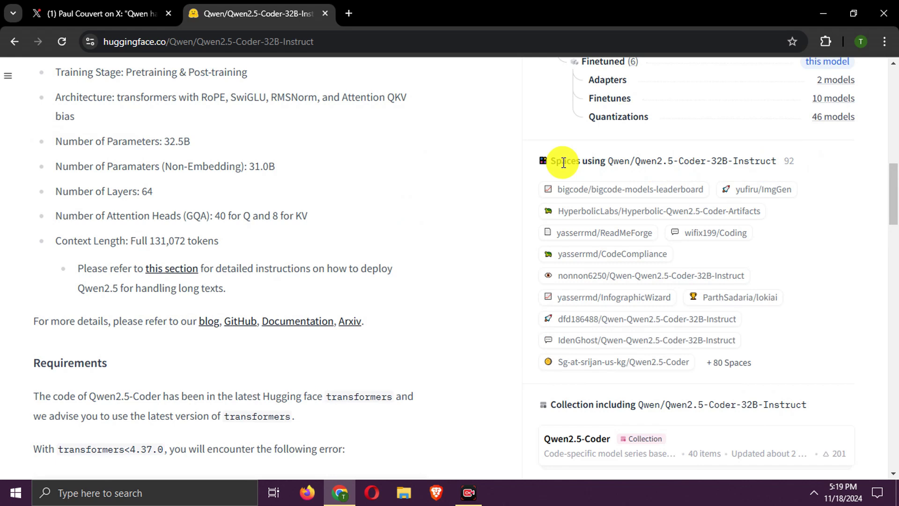
left_click_drag(544, 161, 785, 169)
left_click(835, 152)
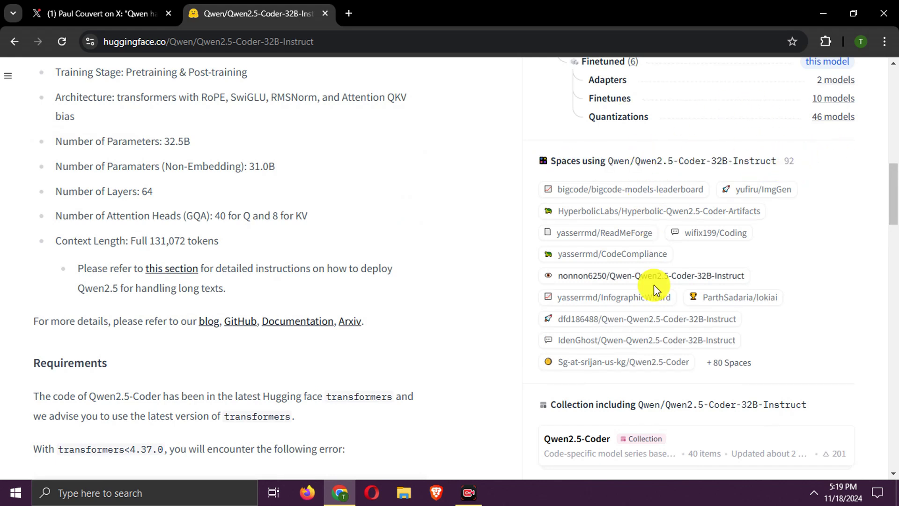
right_click(629, 274)
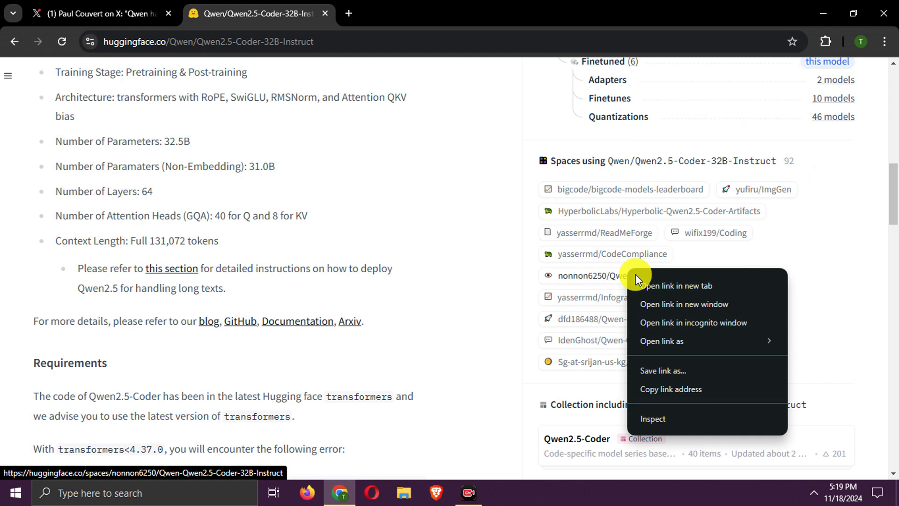
left_click(638, 282)
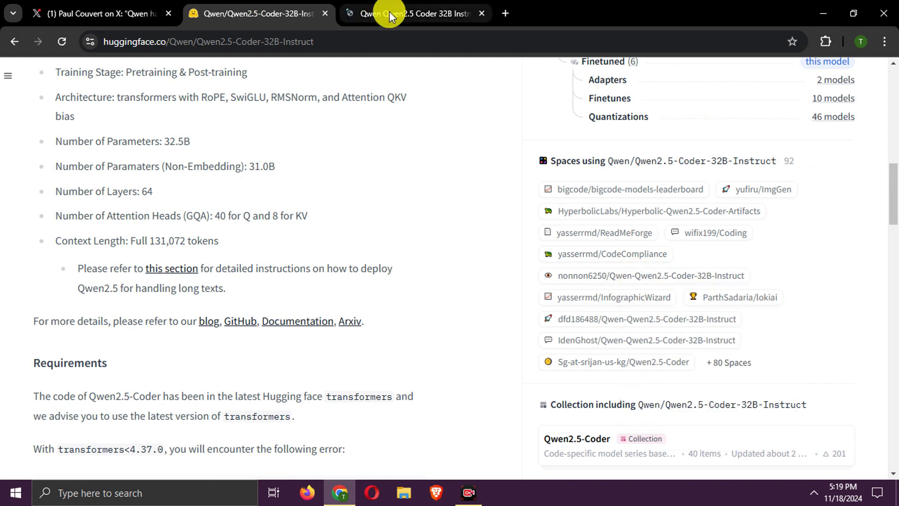
In the Qwen2.5-Coder chat Space, ask 'tell me about you'.
left_click(395, 10)
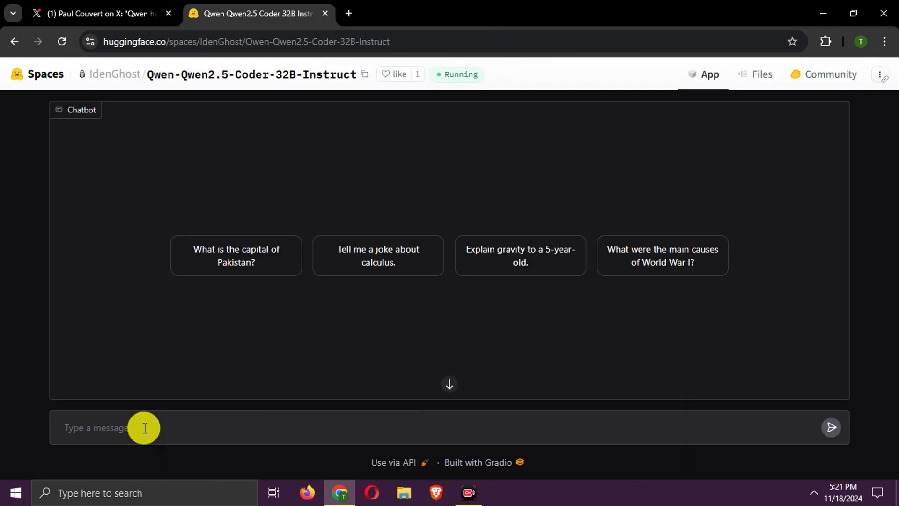
type("ell me ab")
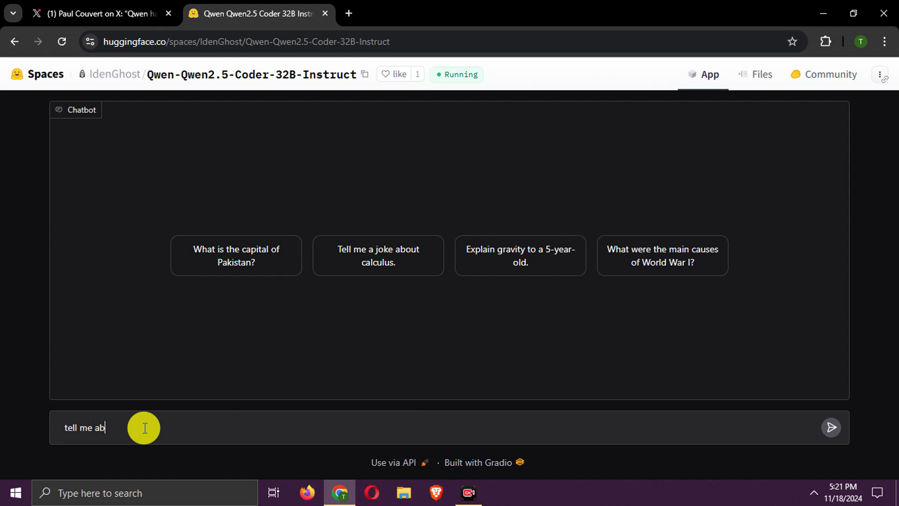
type("out you")
key("Return")
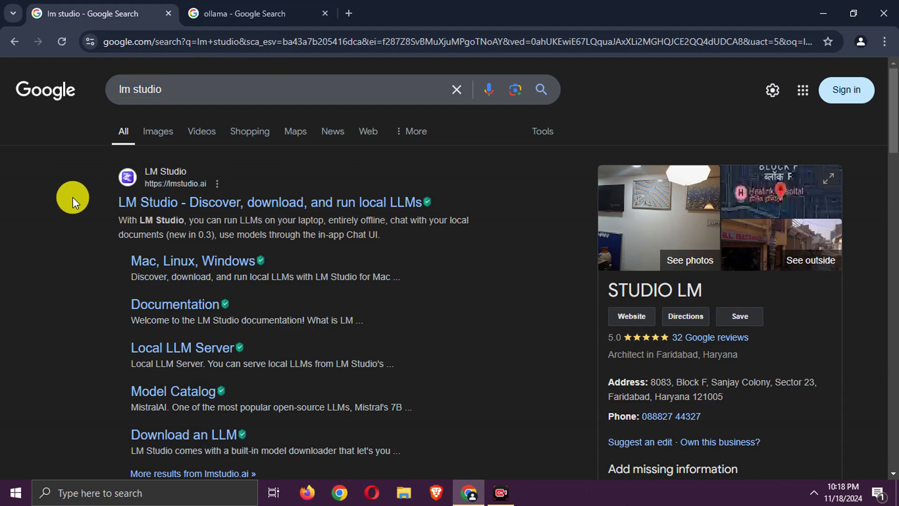
Open lmstudio.ai from the Google results and highlight Qwen 2.5 among its supported models.
left_click(167, 205)
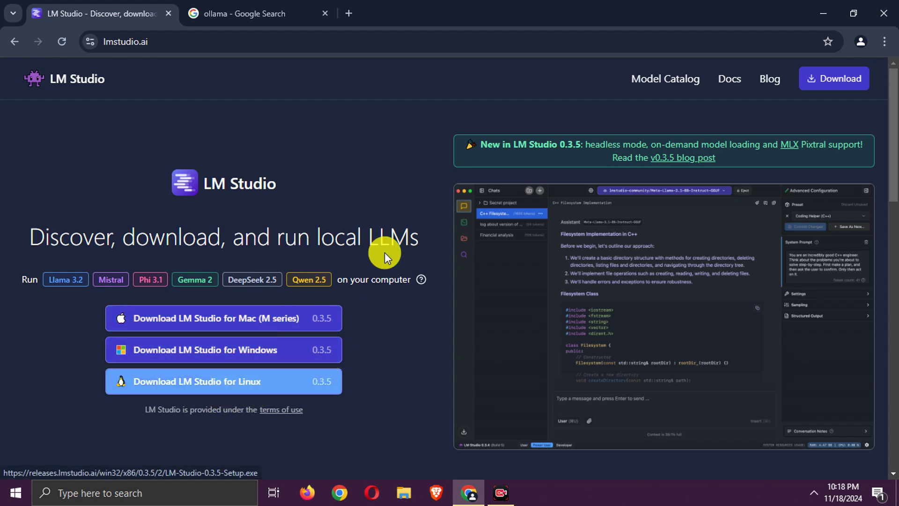
scroll(382, 230, "down", 1)
scroll(381, 230, "down", 4)
scroll(387, 232, "up", 5)
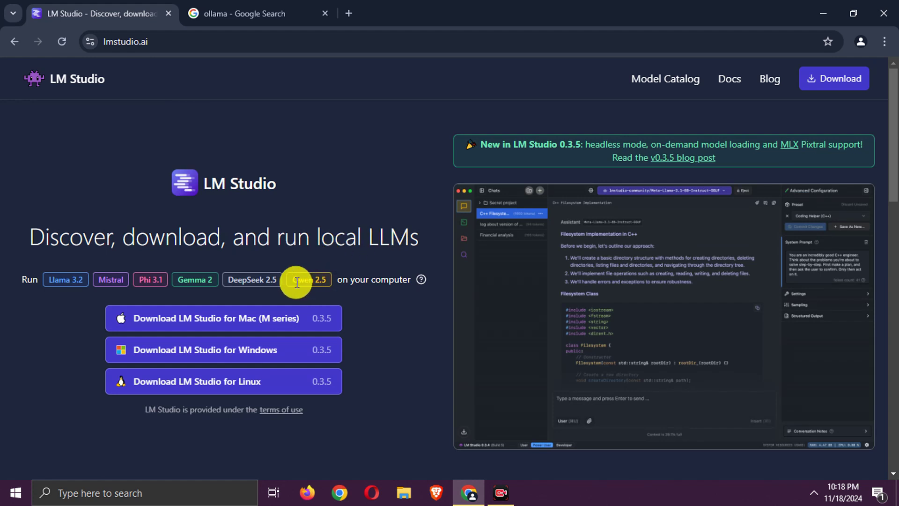
left_click_drag(289, 282, 327, 282)
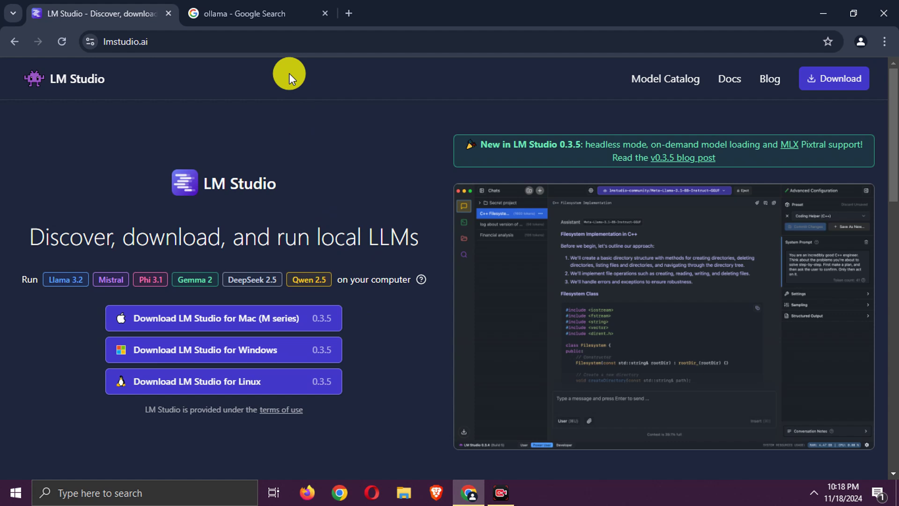
From the 'ollama' search results, open ollama.com and go to its Windows download page.
left_click(242, 9)
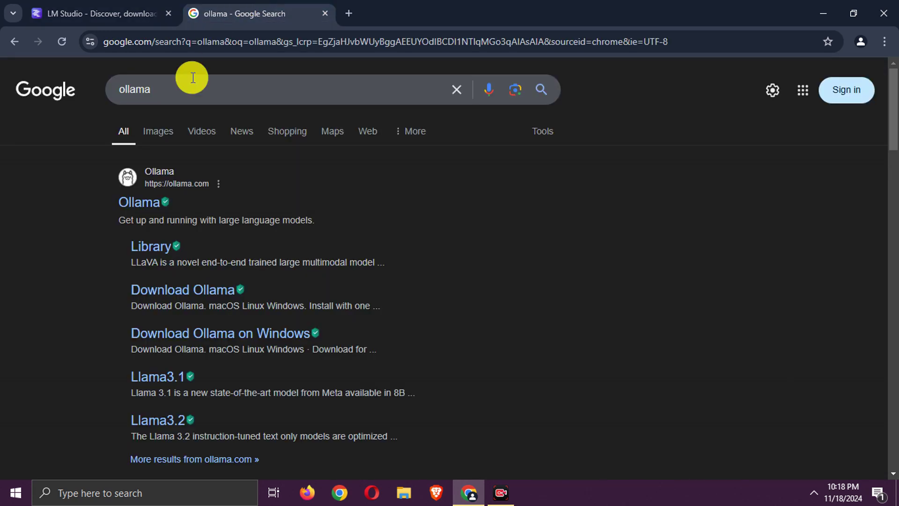
left_click(150, 206)
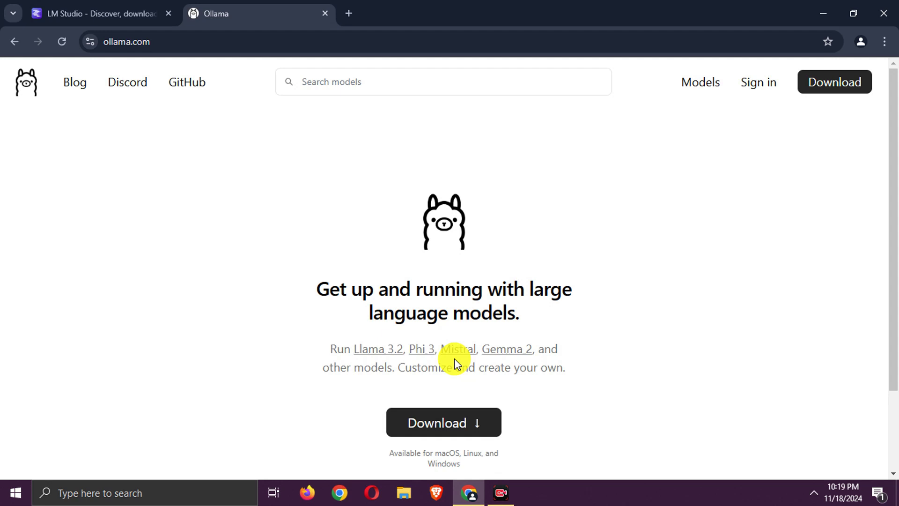
scroll(410, 226, "down", 2)
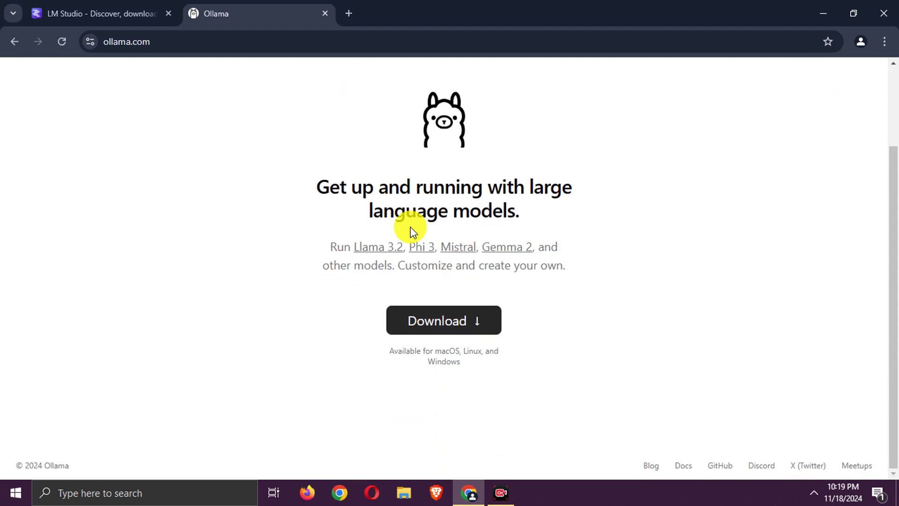
left_click(432, 318)
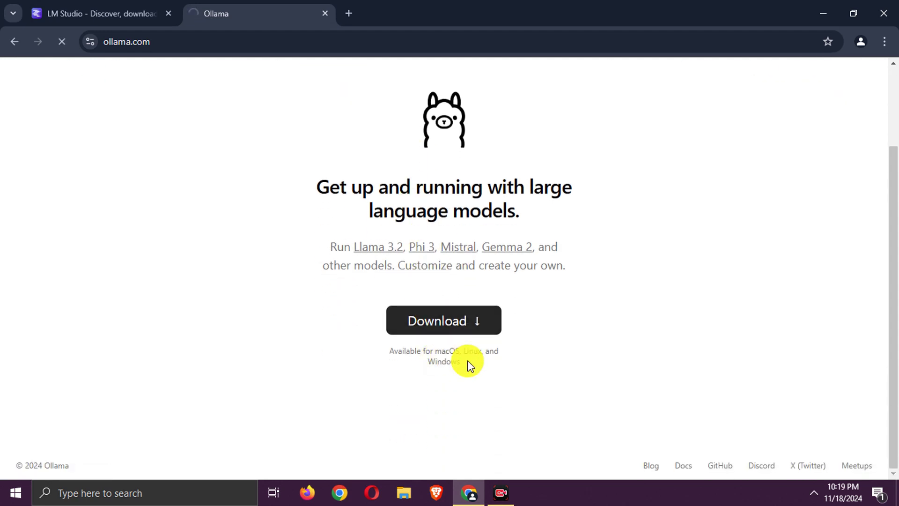
left_click_drag(467, 363, 380, 352)
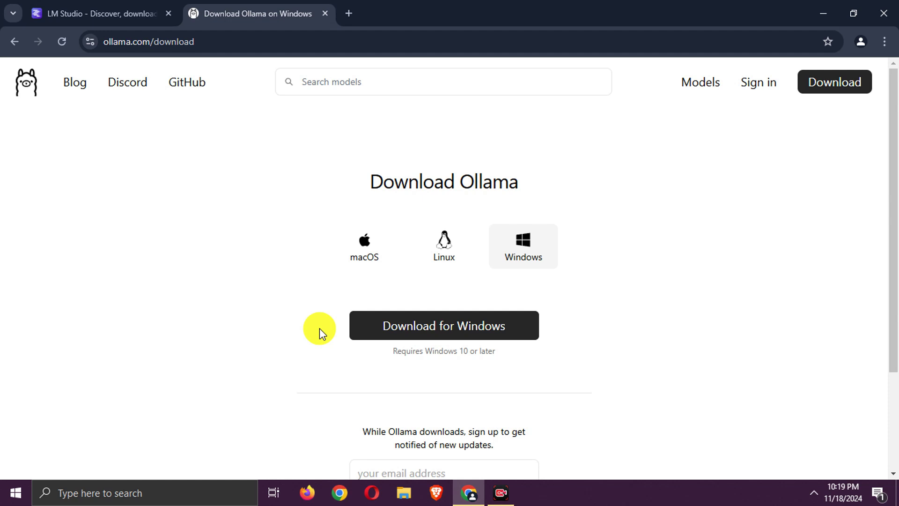
scroll(319, 327, "down", 3)
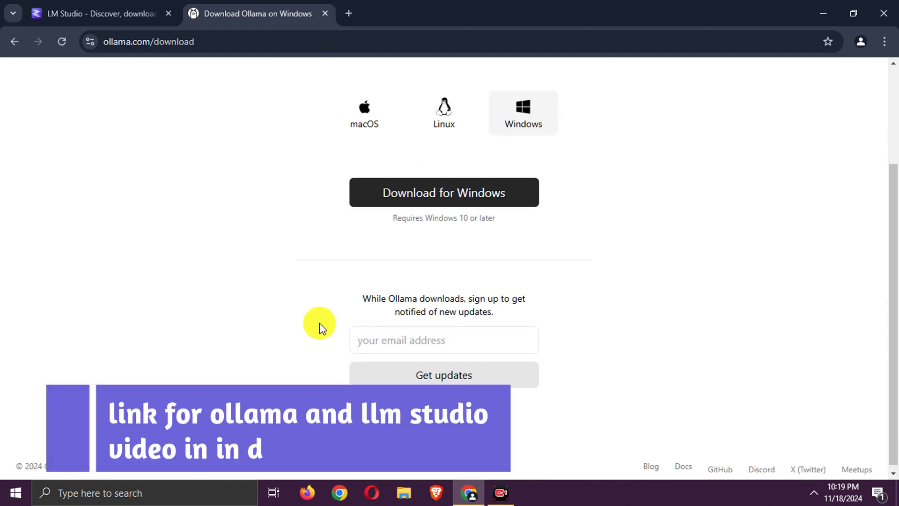
scroll(319, 327, "up", 3)
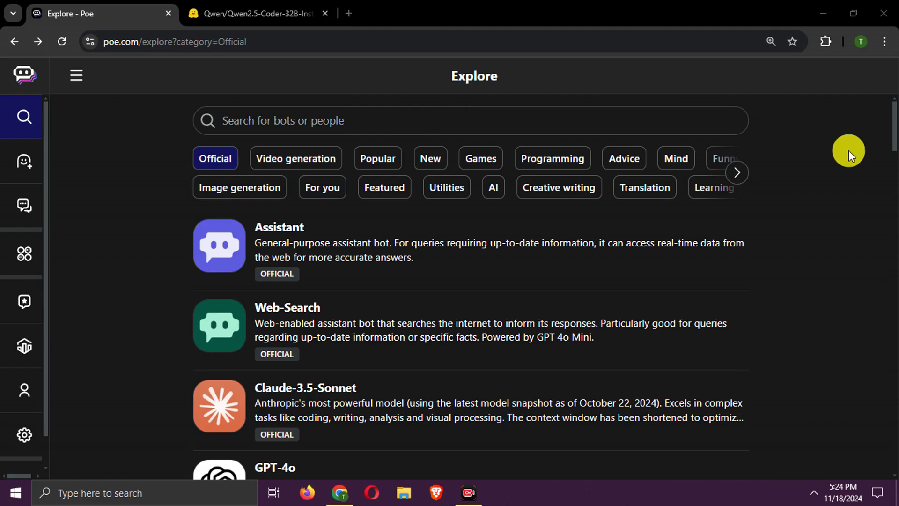
Search Poe for Qwen2.5-Coder-32B, open the official bot, and view its 50-points-per-message cost.
left_click(290, 44)
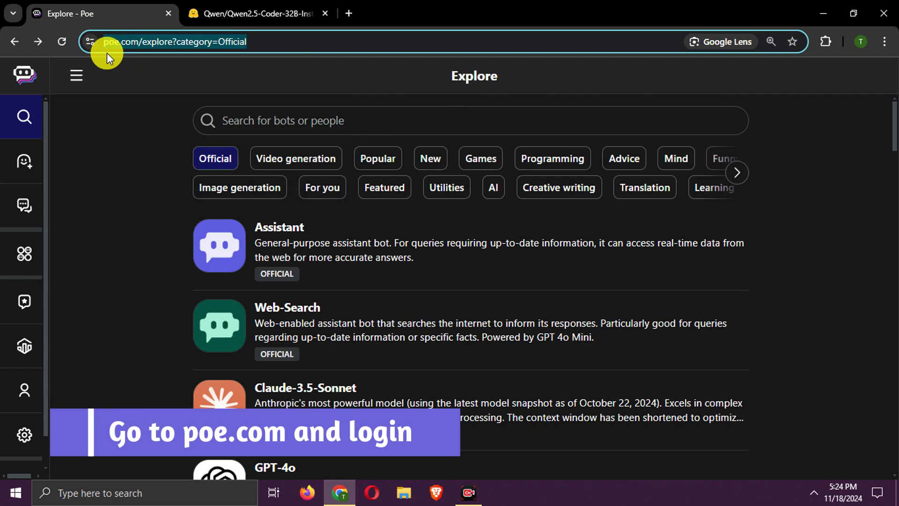
left_click(125, 154)
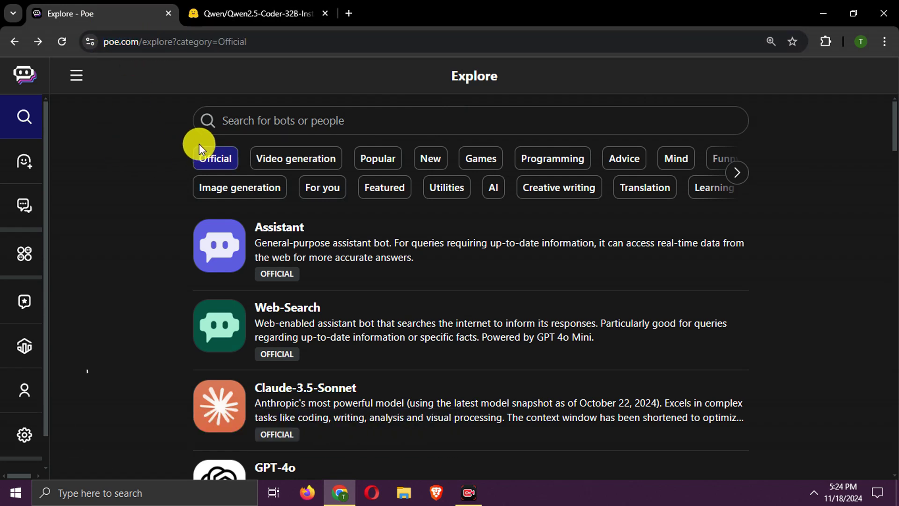
left_click(287, 119)
type("Qwen2.5-Coder-32B")
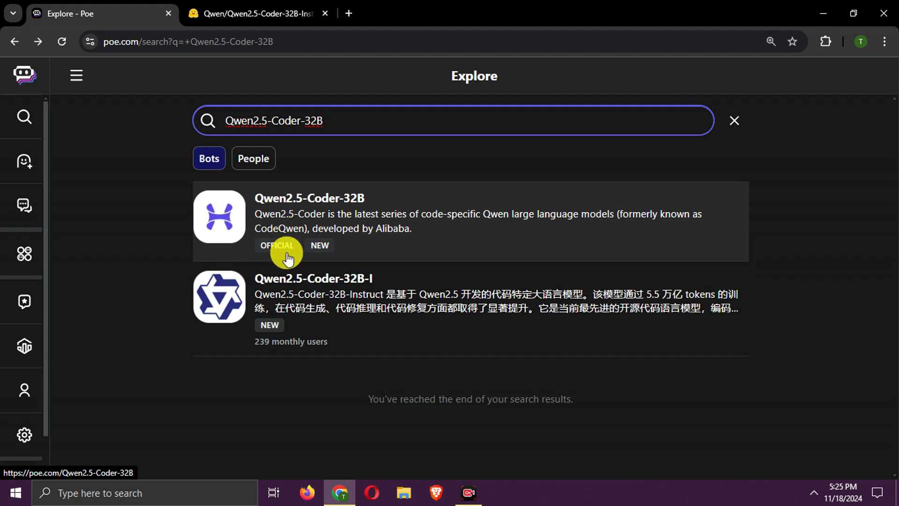
left_click(431, 213)
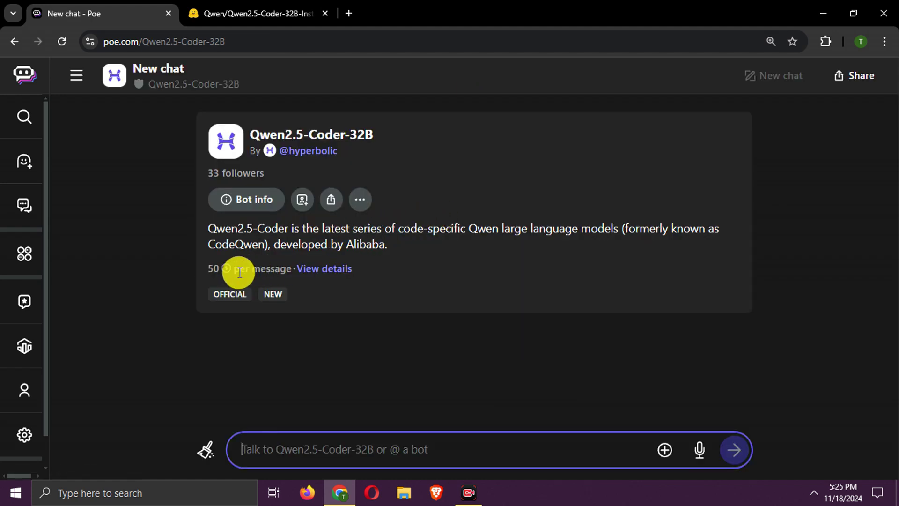
left_click(317, 268)
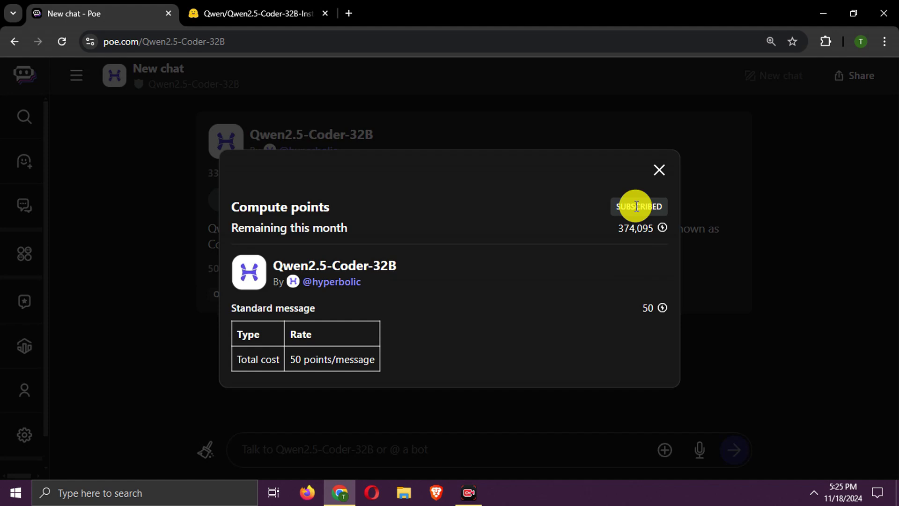
Send 'hi' and then 'tell your model' to the Qwen2.5-Coder-32B bot.
left_click(654, 180)
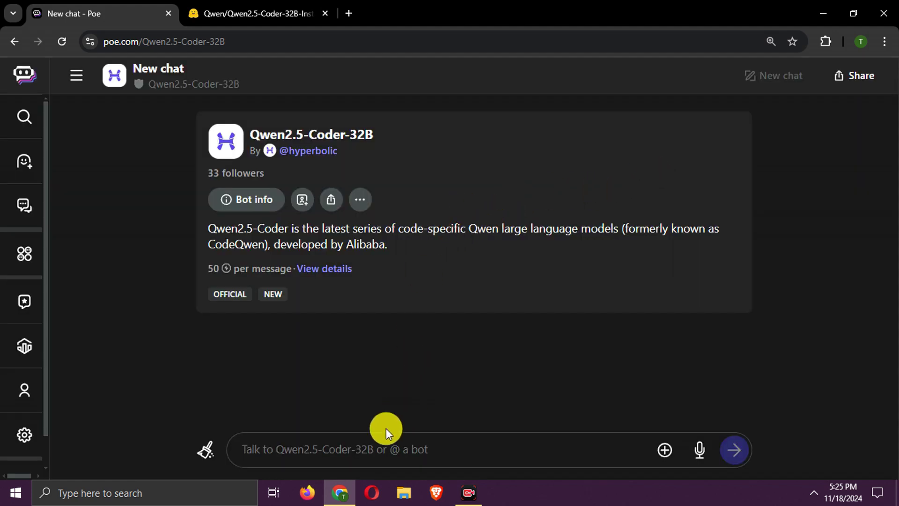
left_click(345, 455)
type("hi")
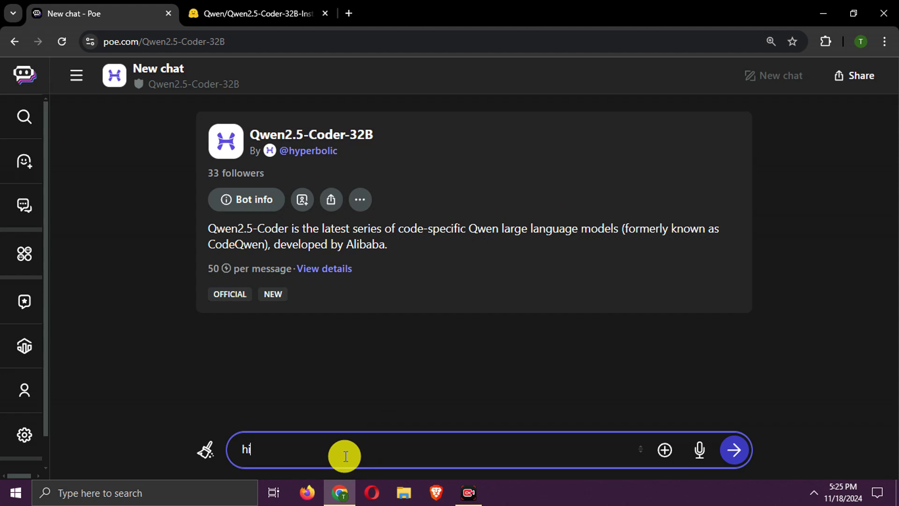
key("Return")
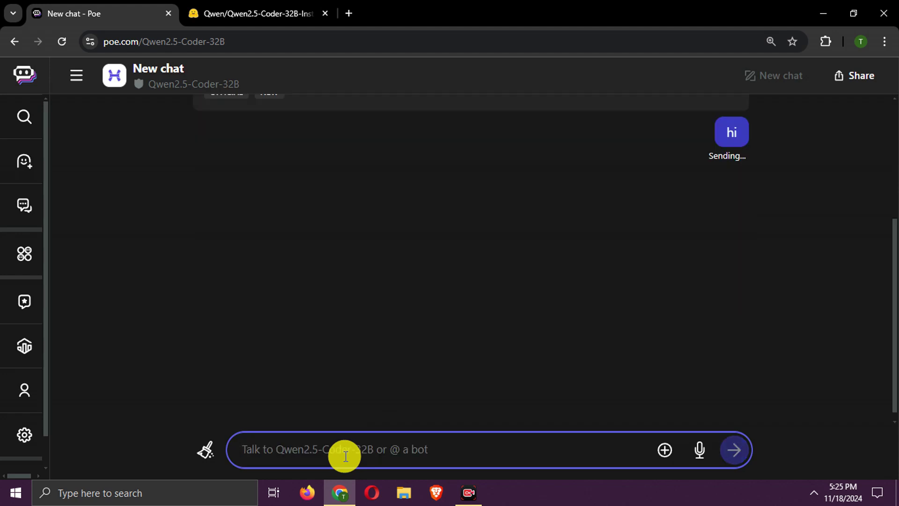
type("tell")
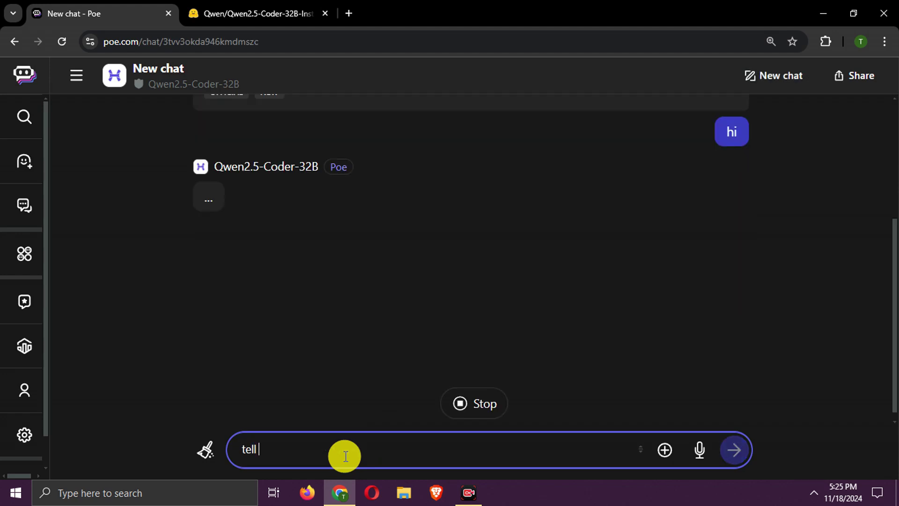
type(" your model")
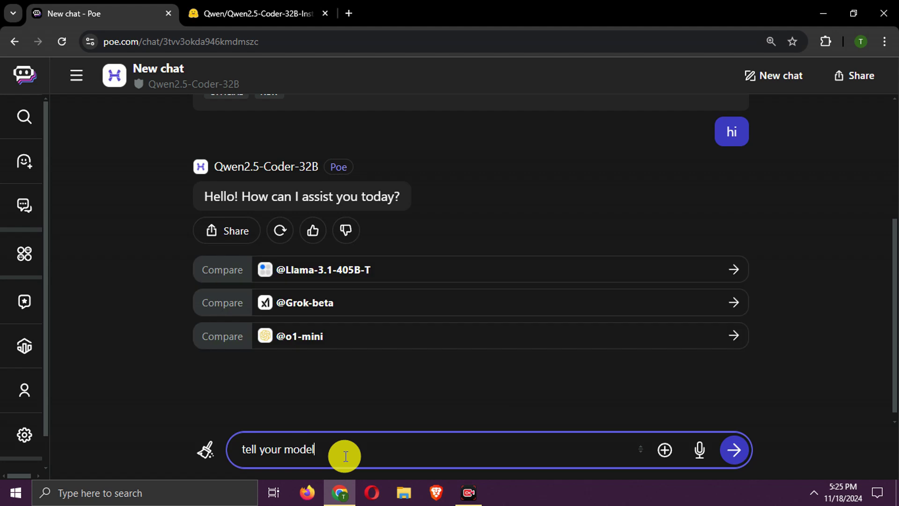
key("Return")
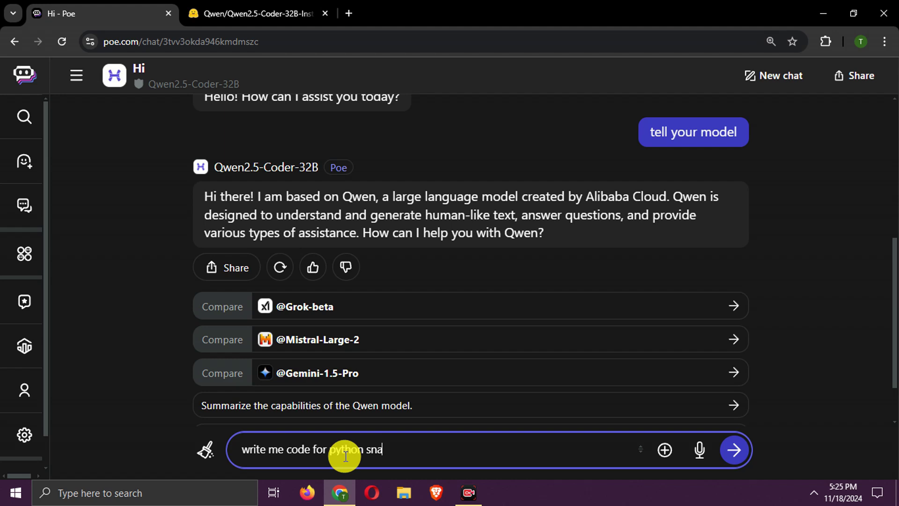
Ask the bot 'write me code for python snake game'.
type("e me code for python snake game")
key("Return")
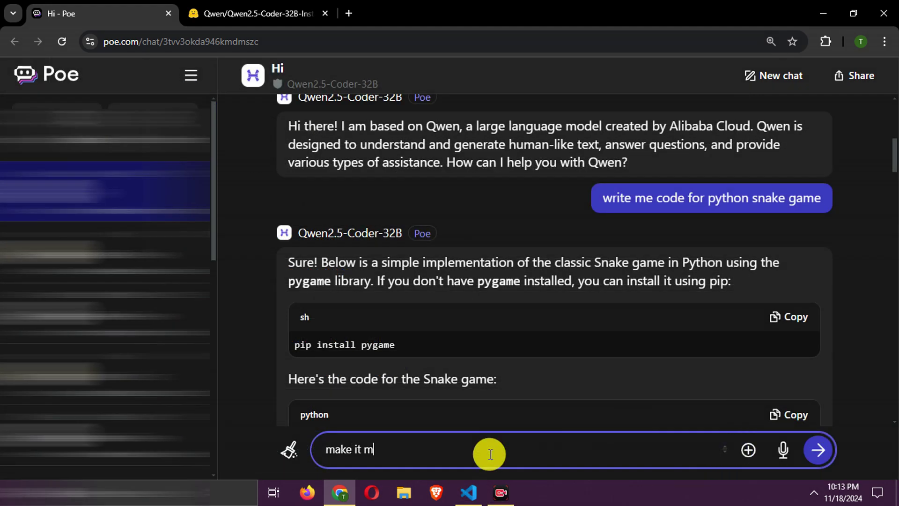
Send 'make it more advanced, complete, professional and attractive', then widen the chat and scroll to the code.
type("vanced, complete")
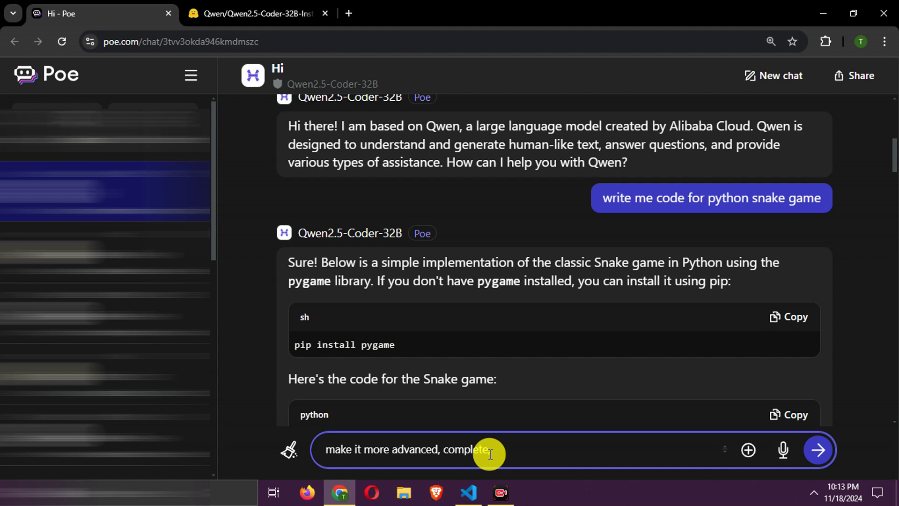
type(", professional and att")
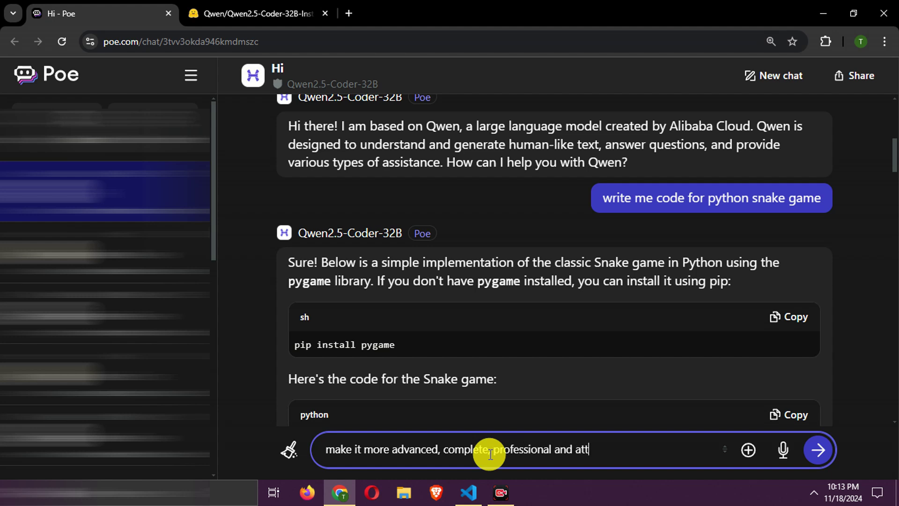
type("ve")
key("Return")
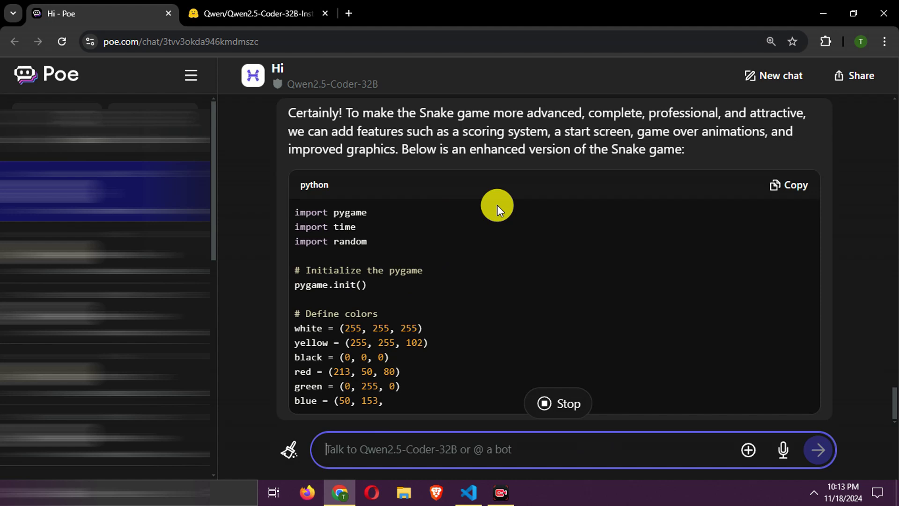
left_click(192, 76)
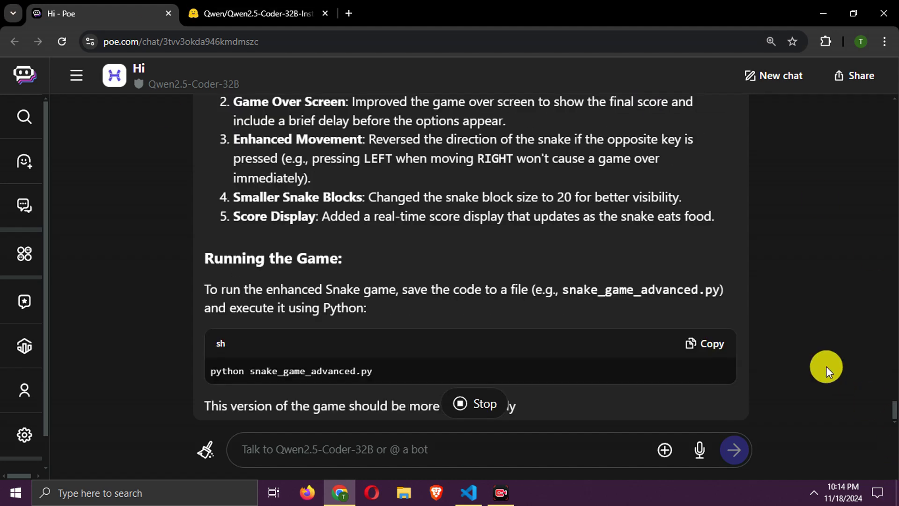
scroll(726, 263, "up", 20)
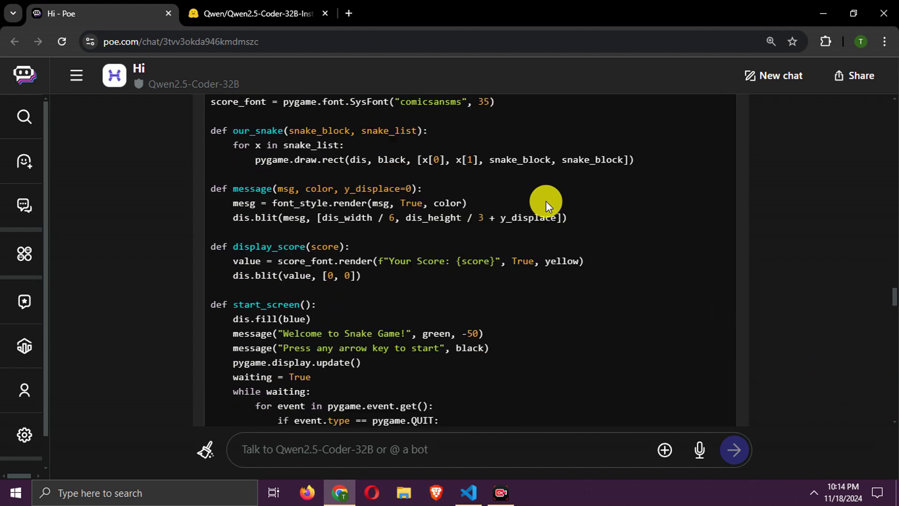
scroll(546, 200, "up", 10)
Copy the enhanced snake code from Poe into test.py in VS Code and save it.
left_click(697, 257)
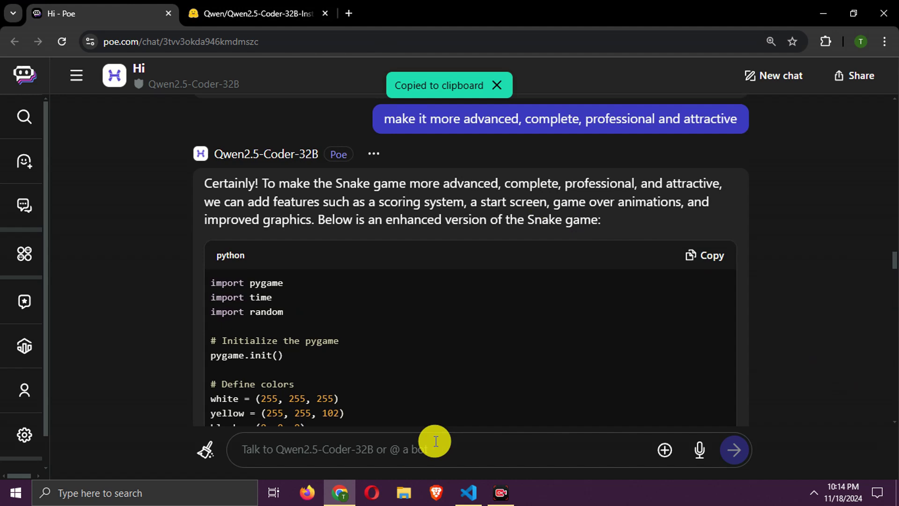
key("alt+Tab")
key("ctrl+v")
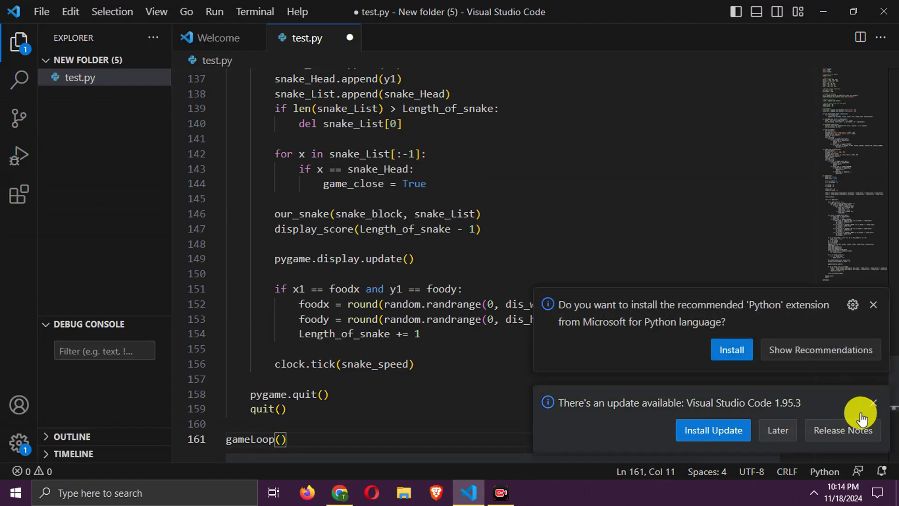
left_click(874, 402)
left_click(722, 216)
key("ctrl+s")
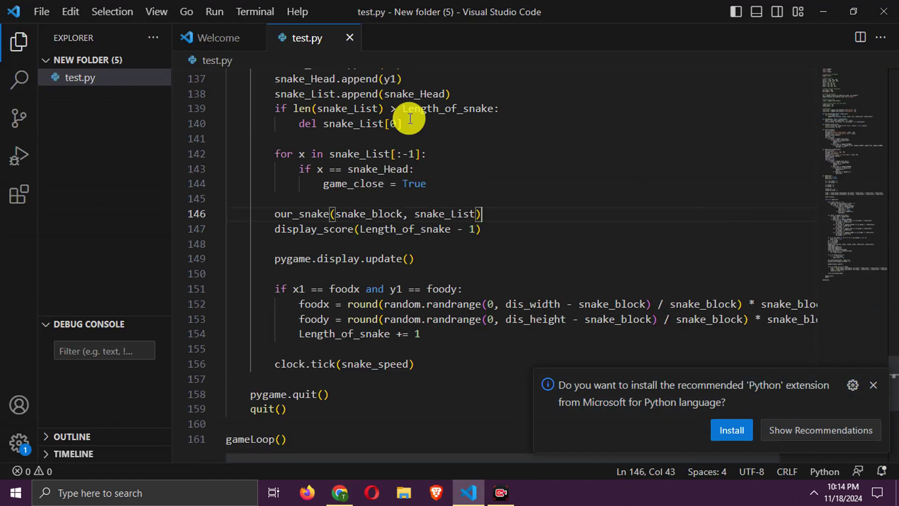
Open a new VS Code terminal and copy the pygame install command from Poe.
left_click(243, 11)
left_click(248, 31)
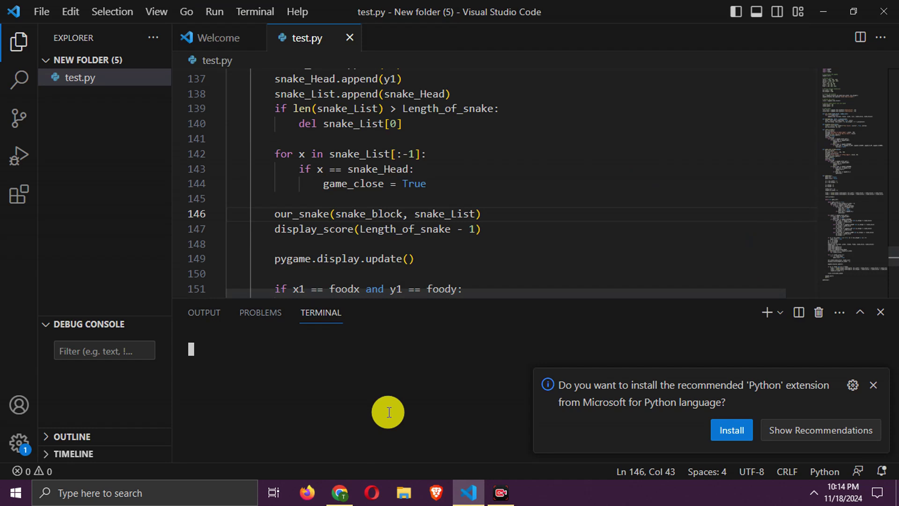
left_click(340, 493)
scroll(448, 182, "up", 20)
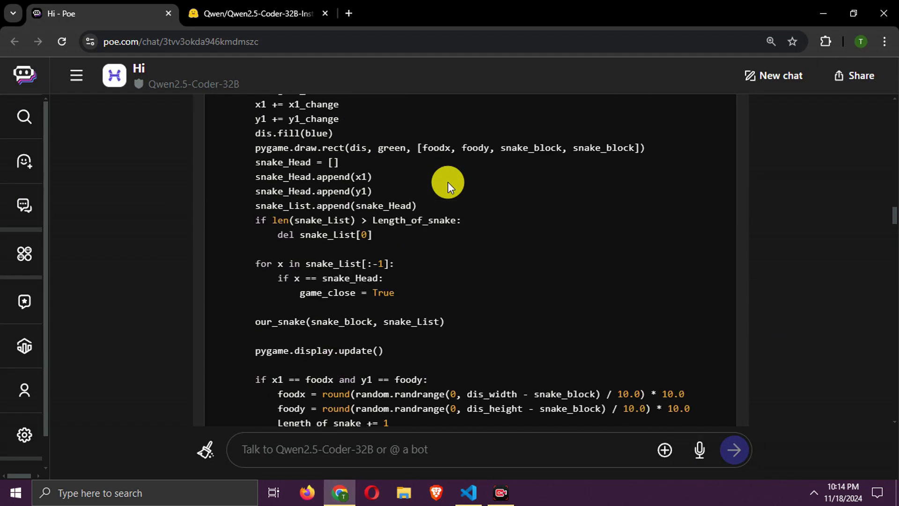
scroll(460, 188, "up", 15)
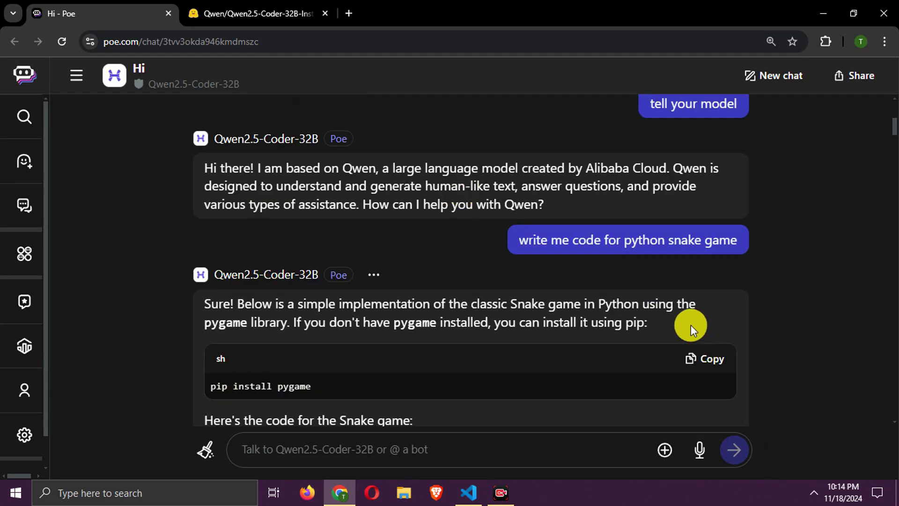
left_click(706, 359)
left_click(476, 496)
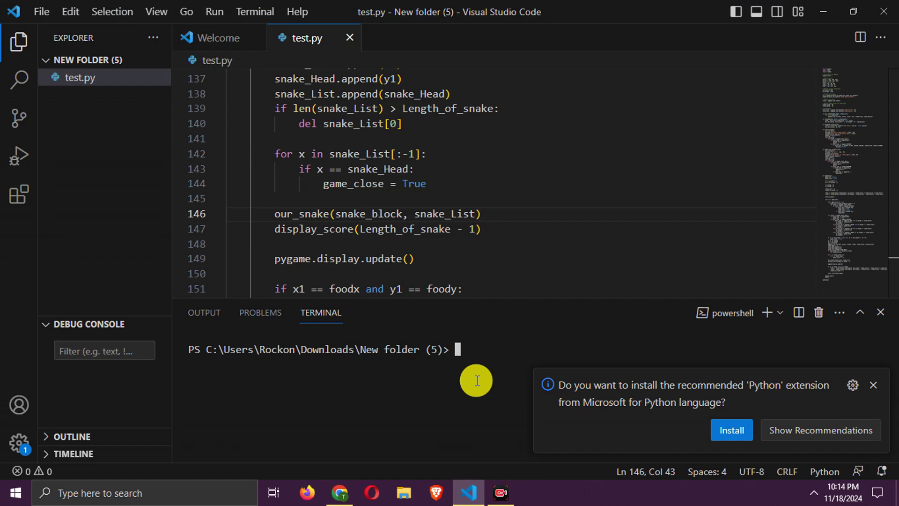
Install pygame 2.6.1 in the terminal and run test.py to open the Snake Game welcome screen.
left_click(882, 384)
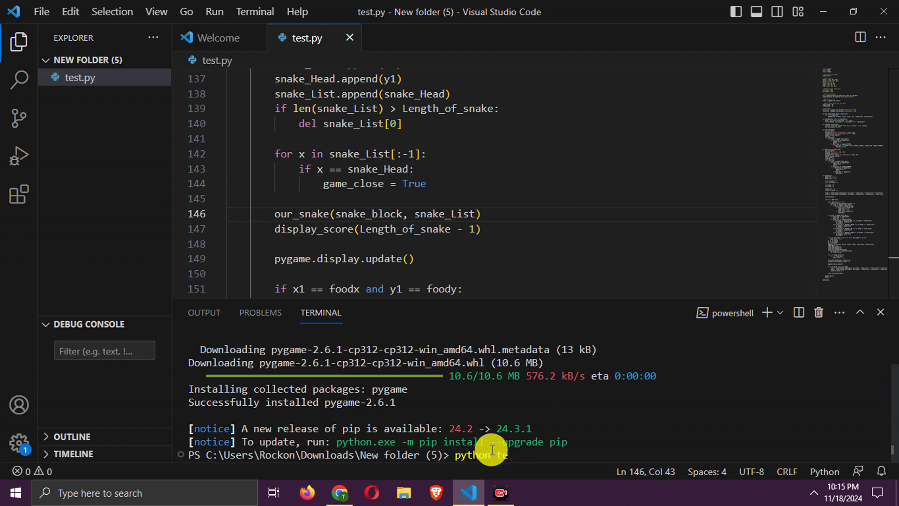
key("Return")
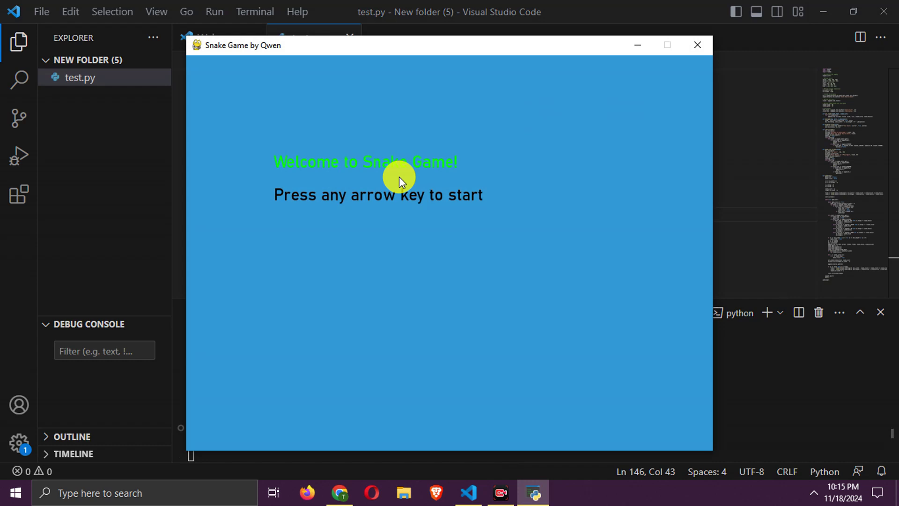
Start the Snake game and steer the snake around the lower area toward the food.
key("Right")
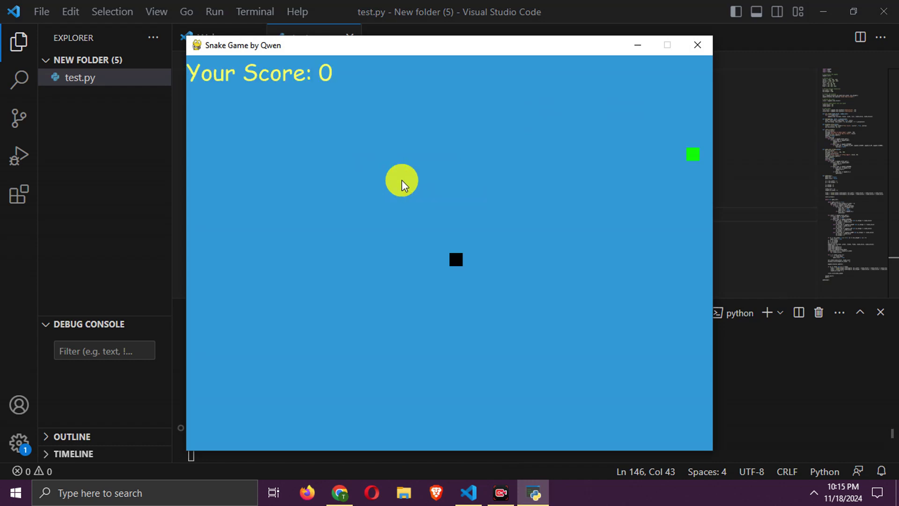
key("Up")
key("Right")
key("Down")
key("Left")
key("Up")
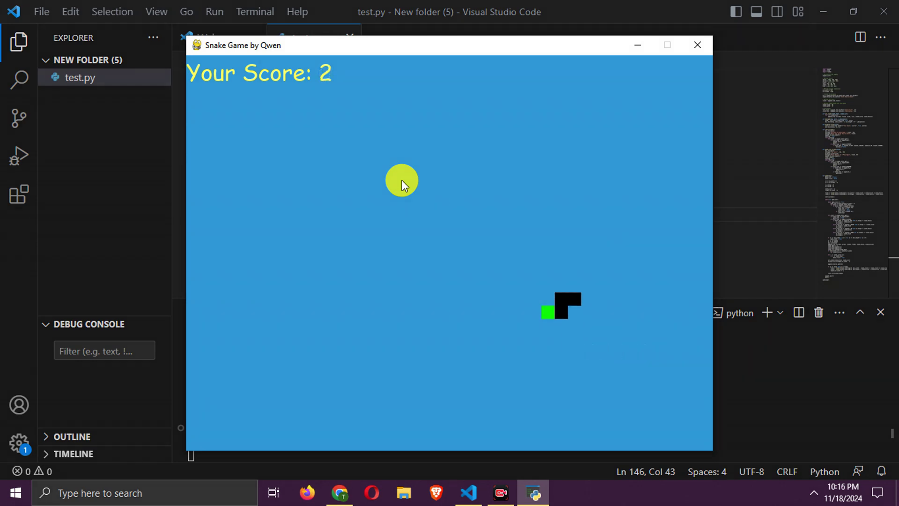
key("Right")
key("Up")
key("Up")
Keep steering along the right edge and top, eating food up to score 4 until 'You Lost!'.
key("Left")
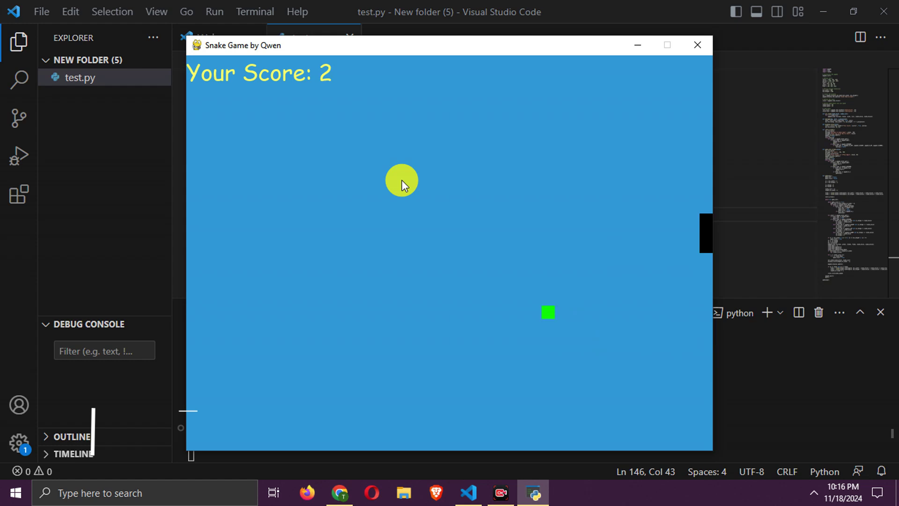
key("Left")
key("Down")
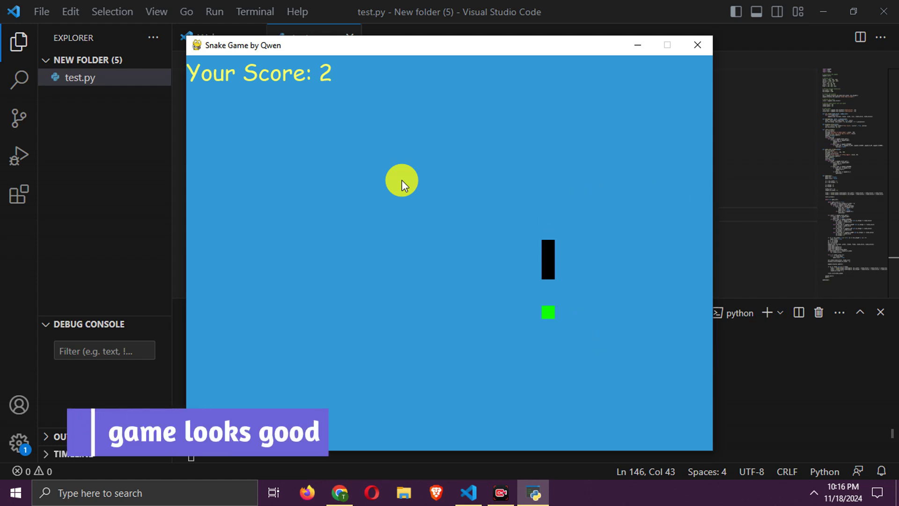
key("Right")
key("Up")
key("Right")
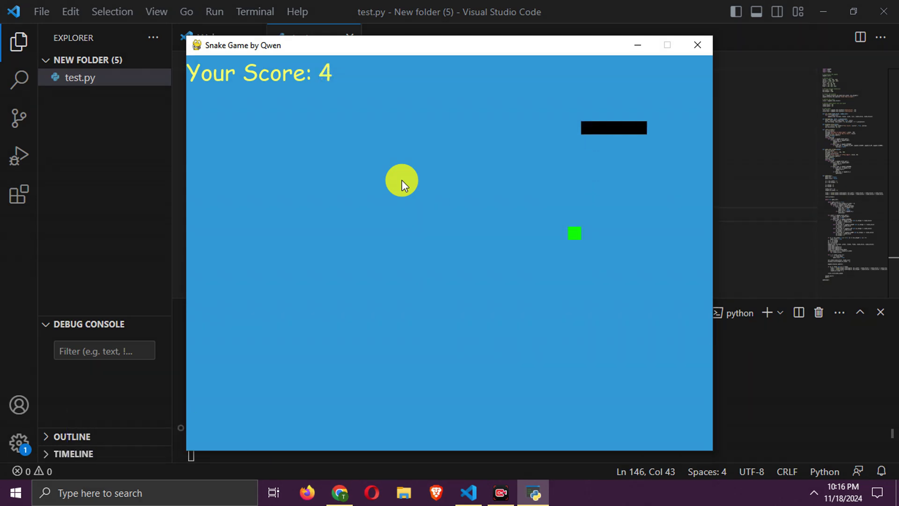
key("Up")
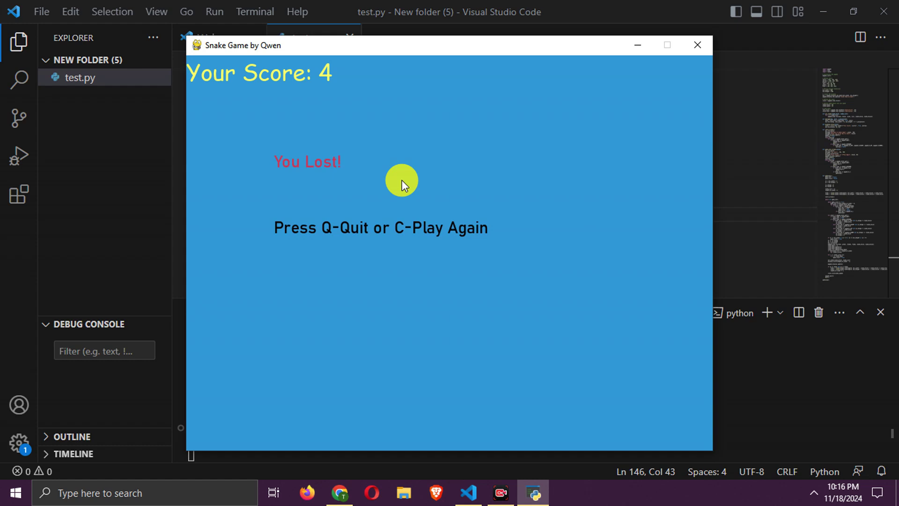